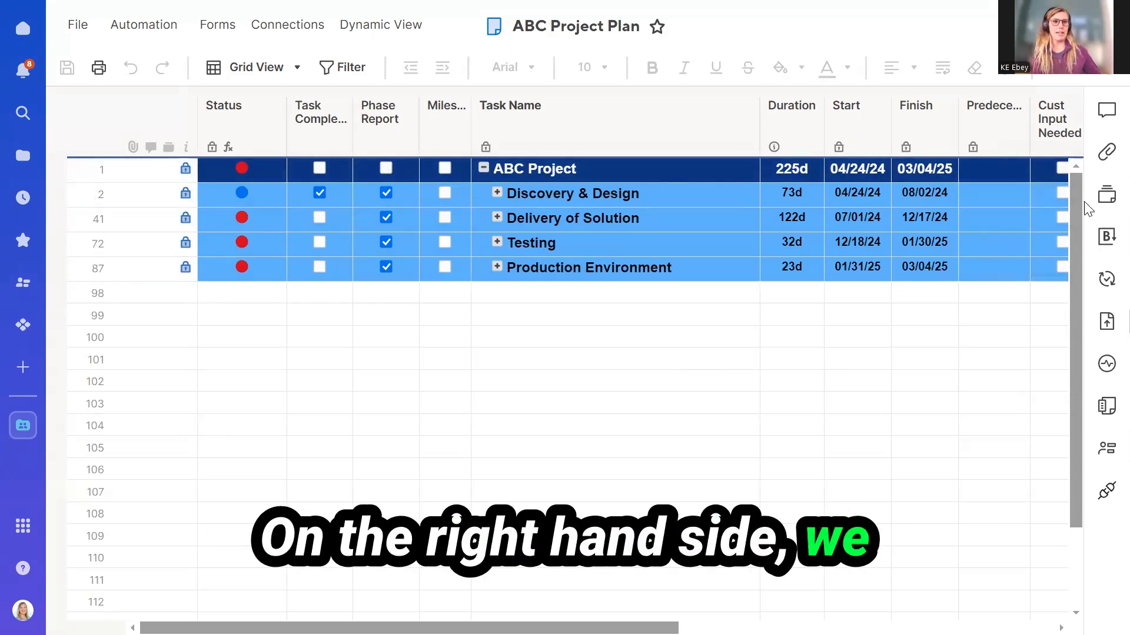
Open the Sheet Summary panel and view the ABC Project row's =[Project Name]# formula
left_click(1105, 409)
left_click(889, 600)
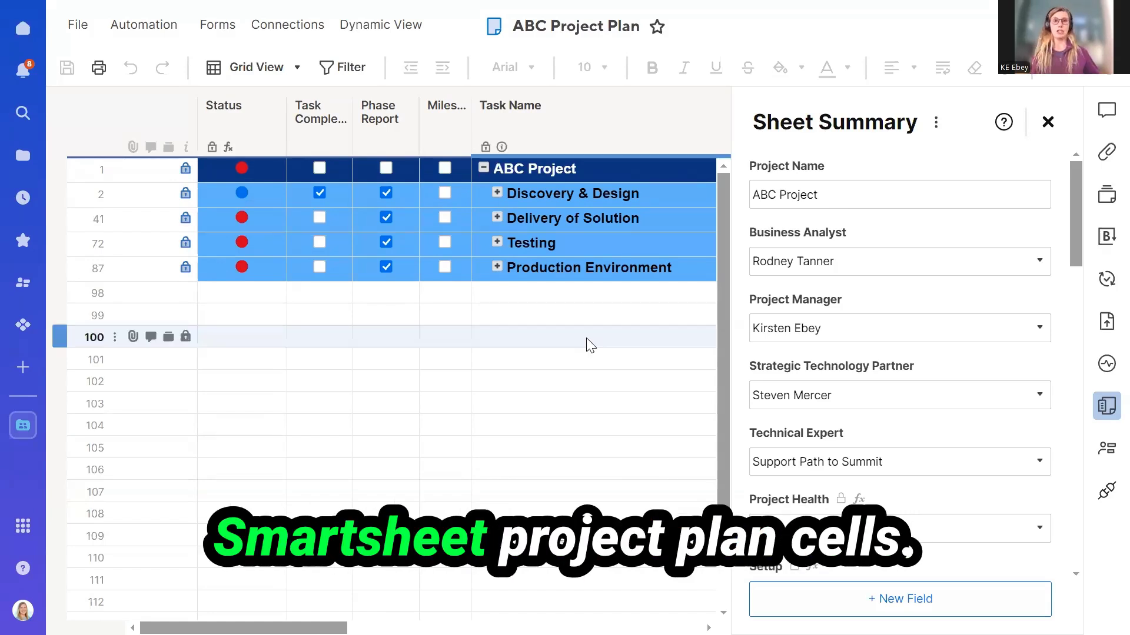
left_click(610, 169)
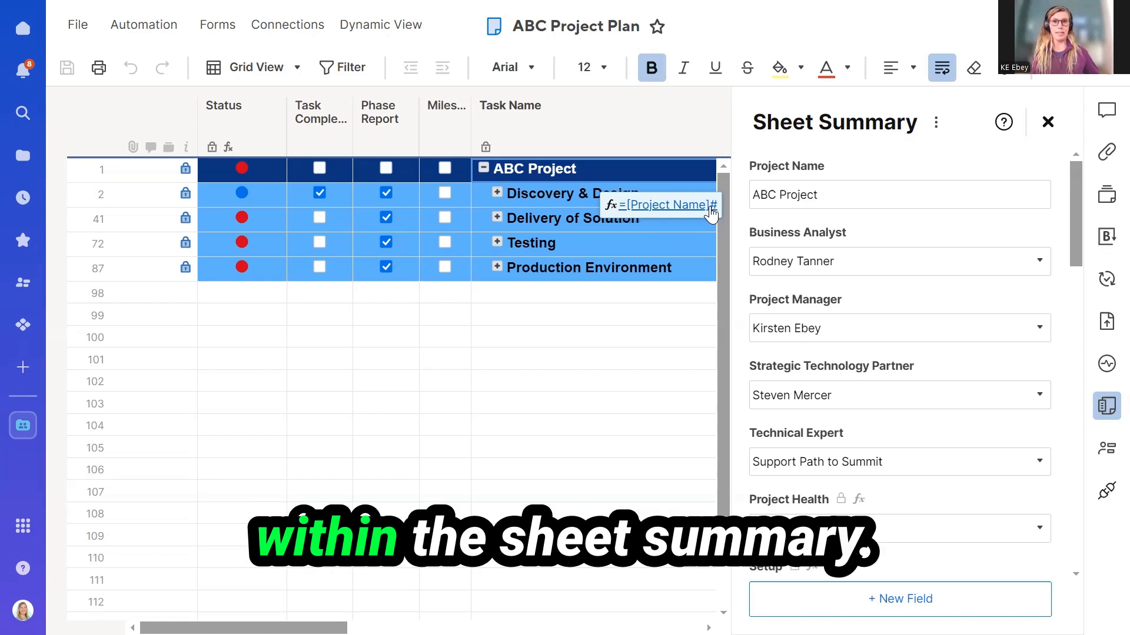
Replace the Project Name summary field value with 'XYZ Project'
triple_click(830, 200)
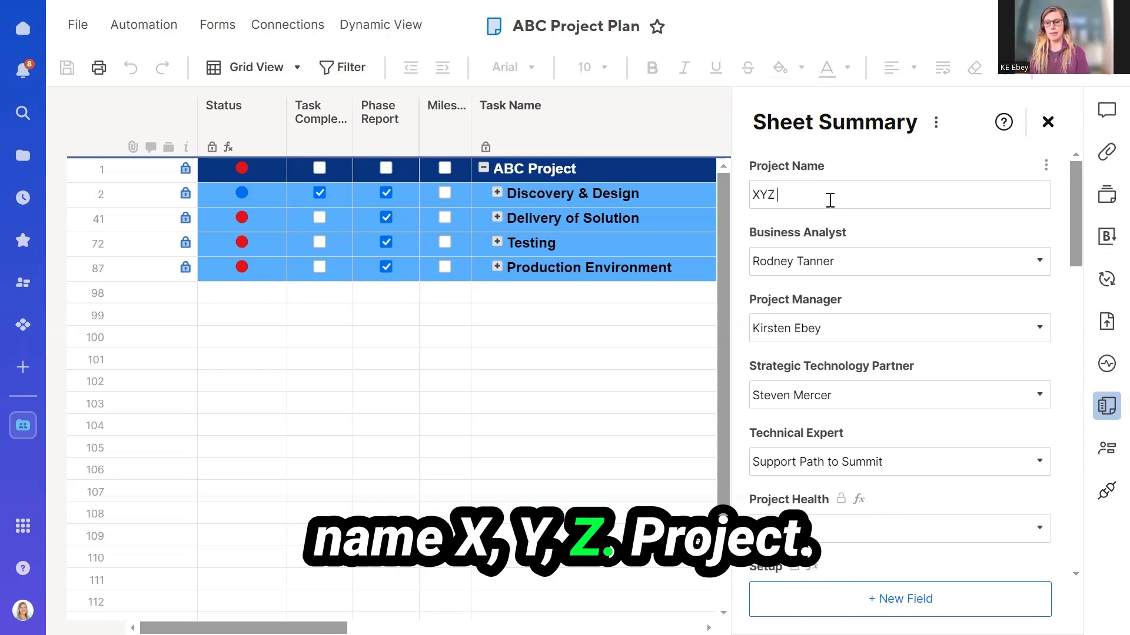
type("XYZ Project")
key("Return")
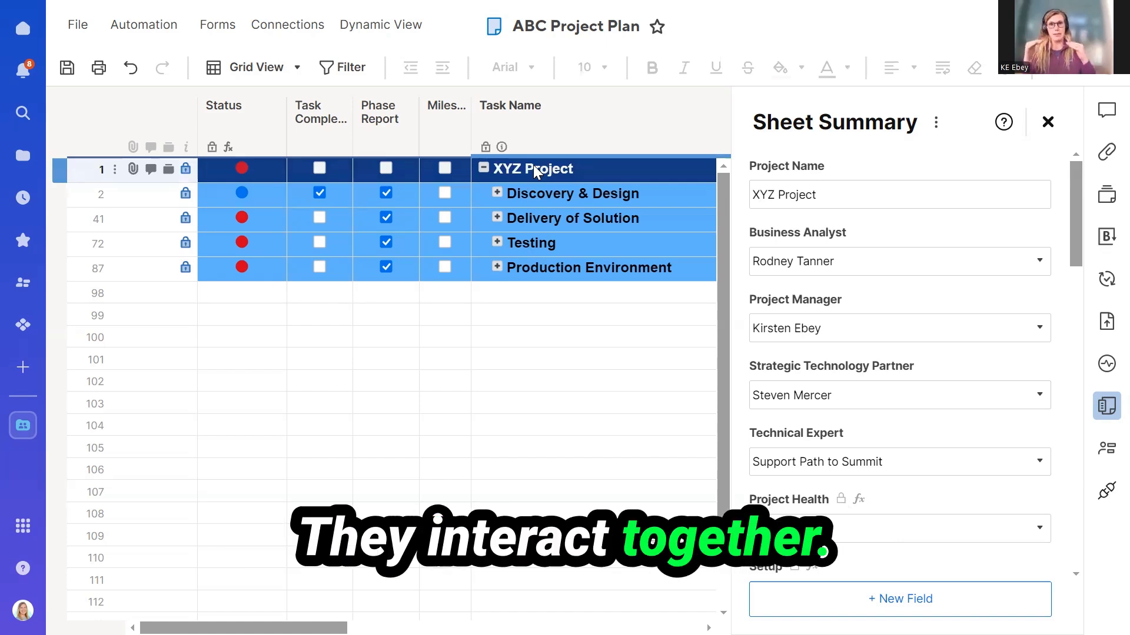
Bring the Assigned role column into view and open row 2's nested IF Assigned To formula
scroll(690, 288, "right", 5)
scroll(691, 288, "right", 4)
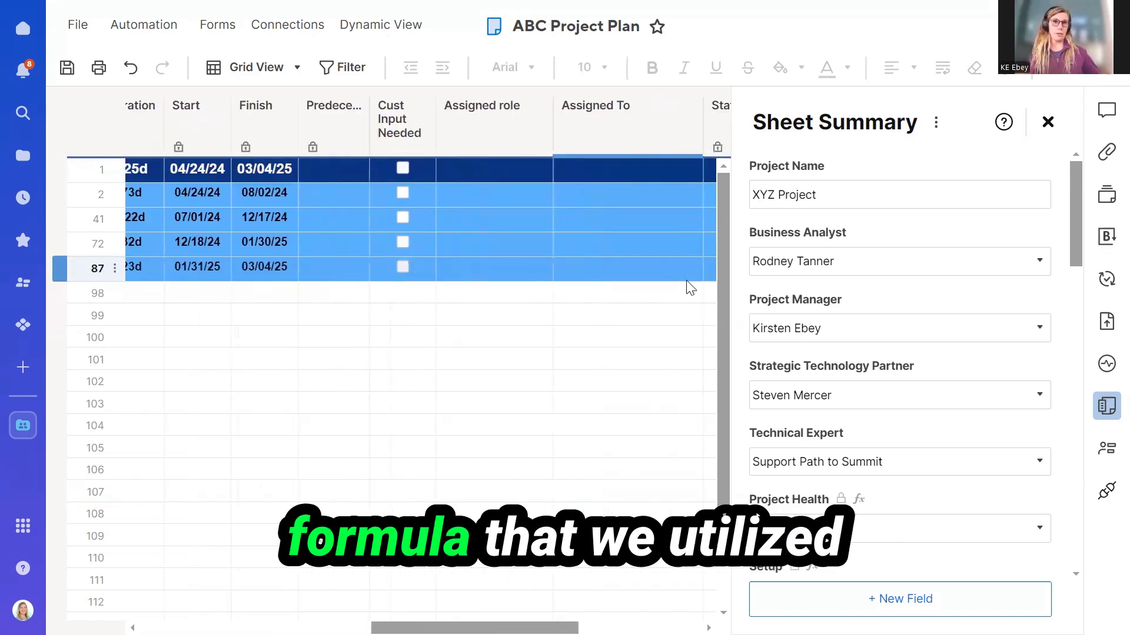
left_click(485, 174)
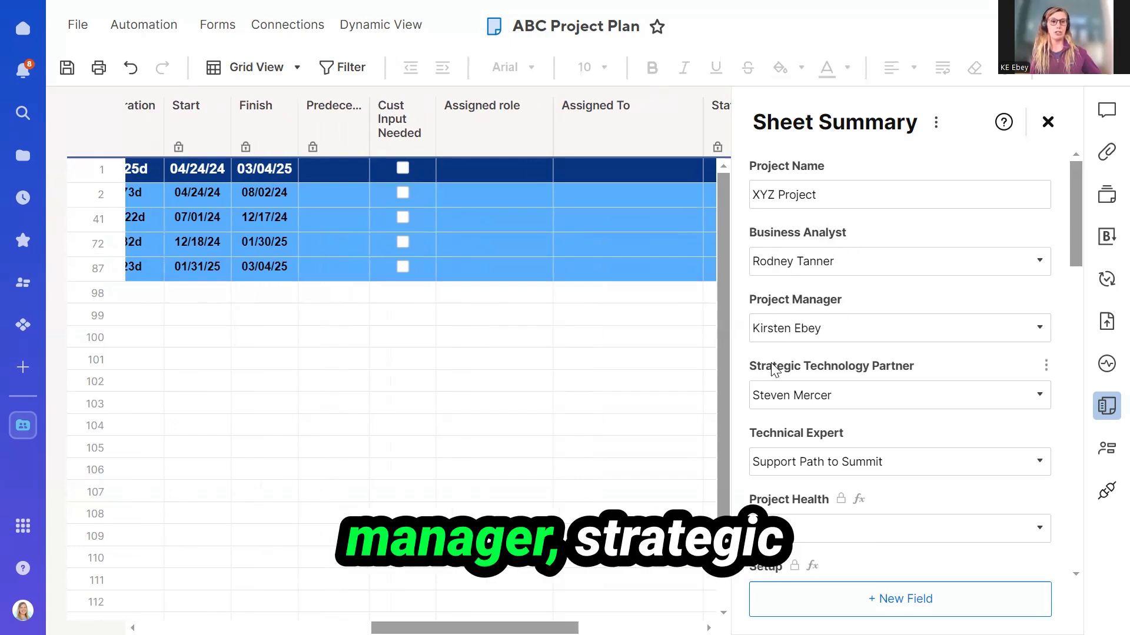
left_click(541, 199)
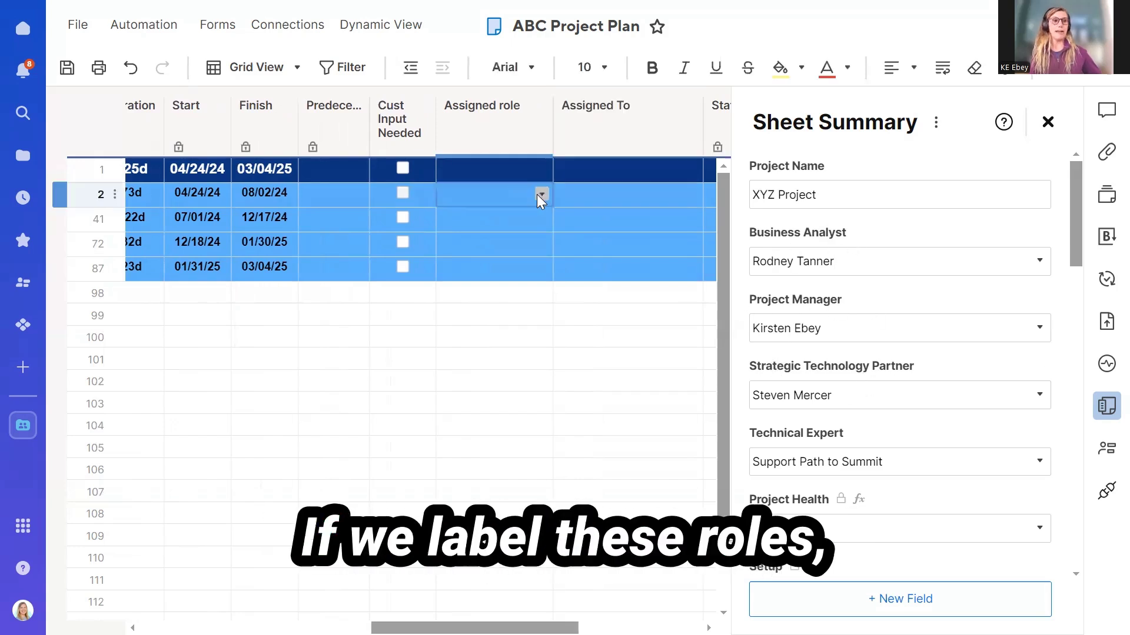
left_click(593, 194)
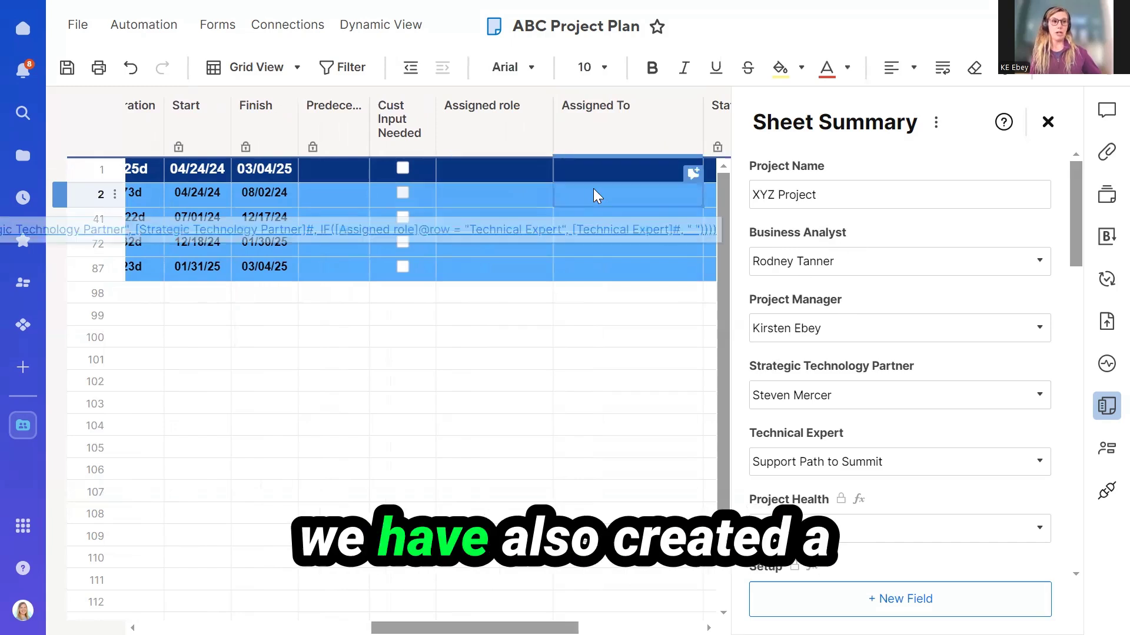
double_click(593, 194)
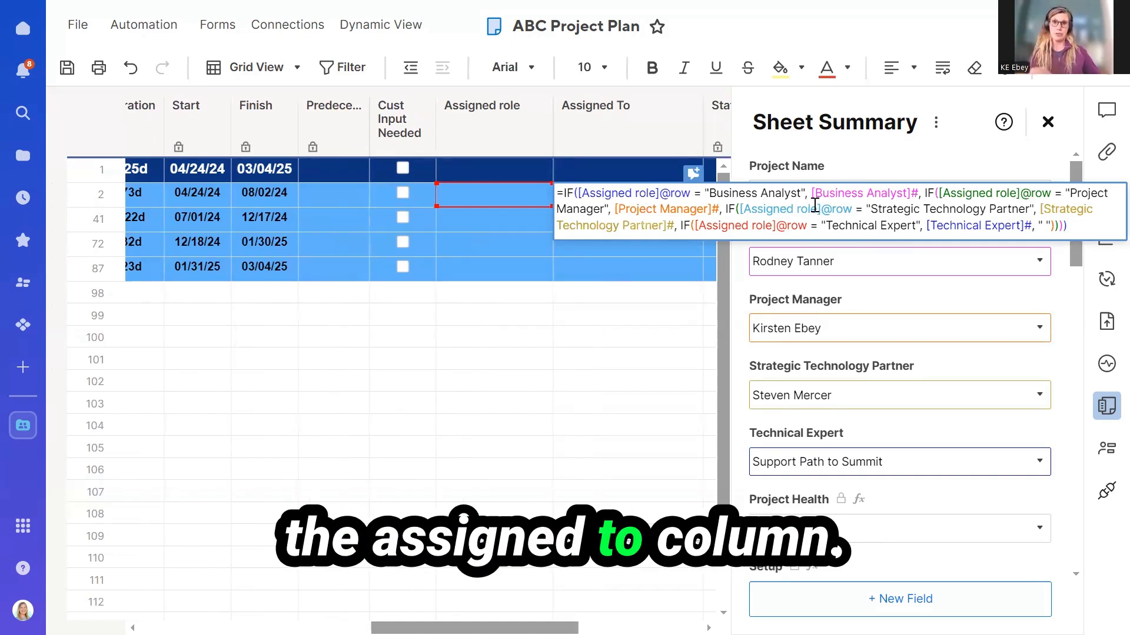
Set row 2's Assigned role to Business Analyst and row 41's to Technical Expert
left_click(540, 193)
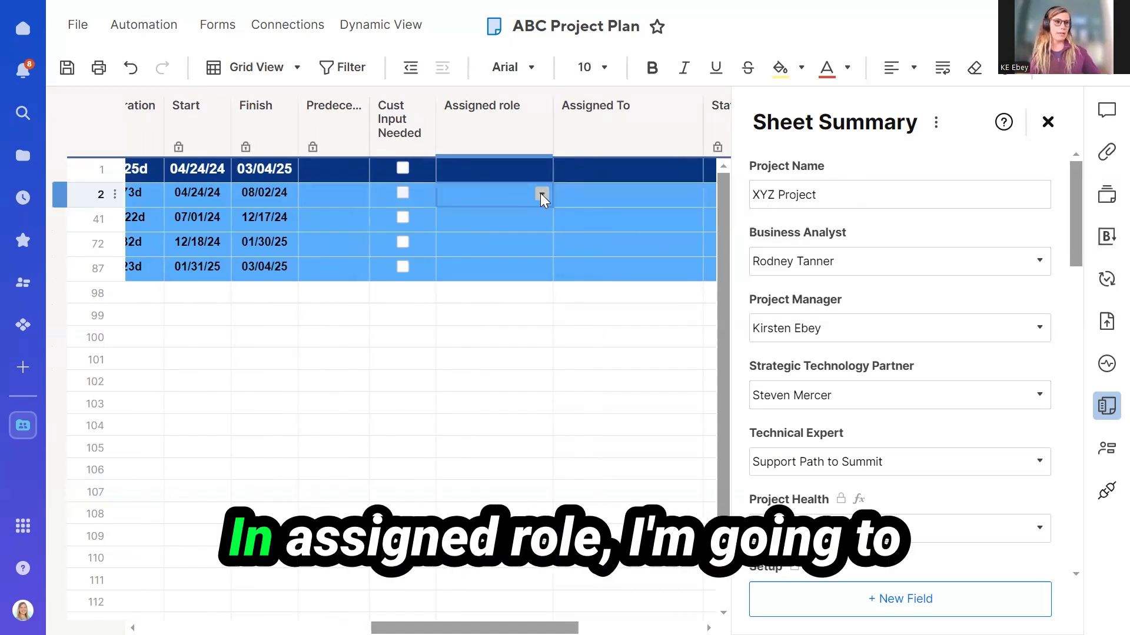
left_click(541, 193)
left_click(521, 217)
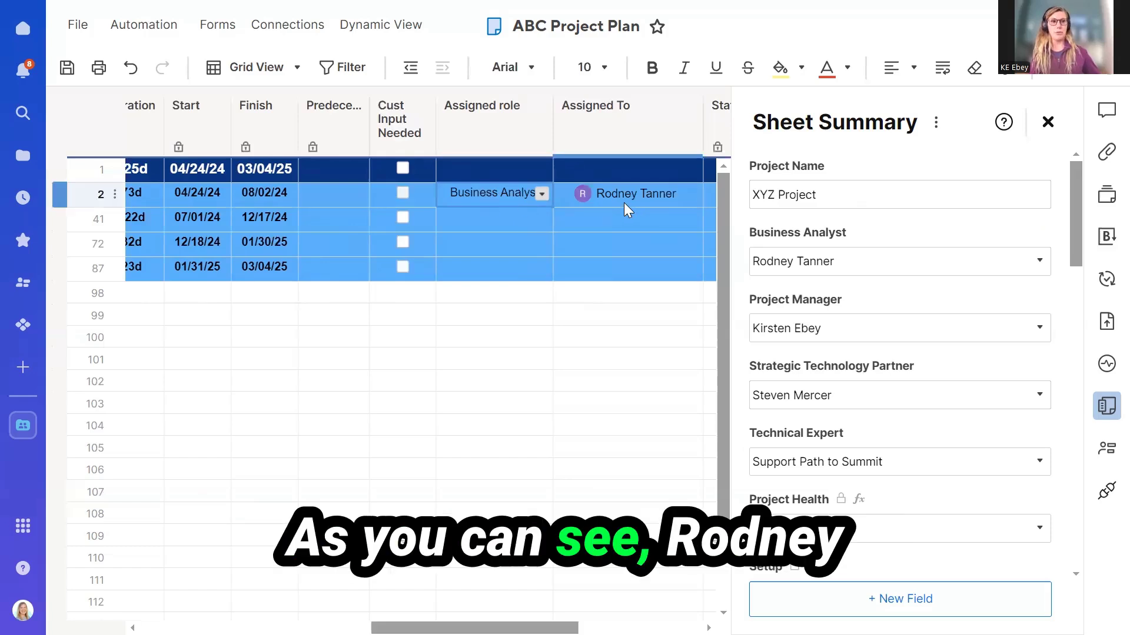
left_click(499, 219)
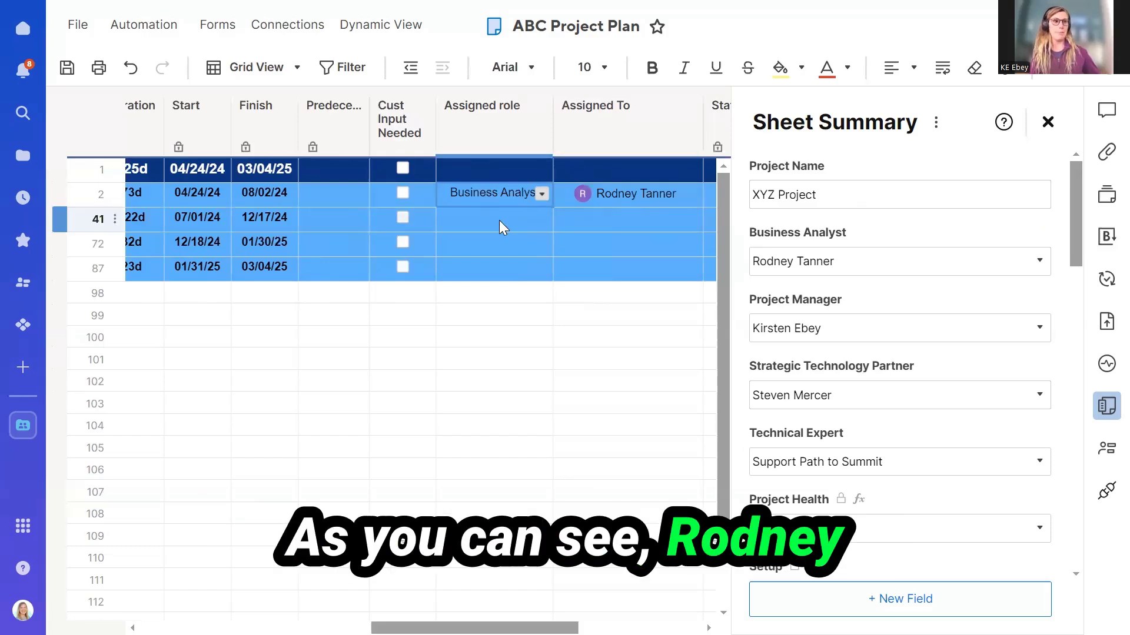
left_click(541, 219)
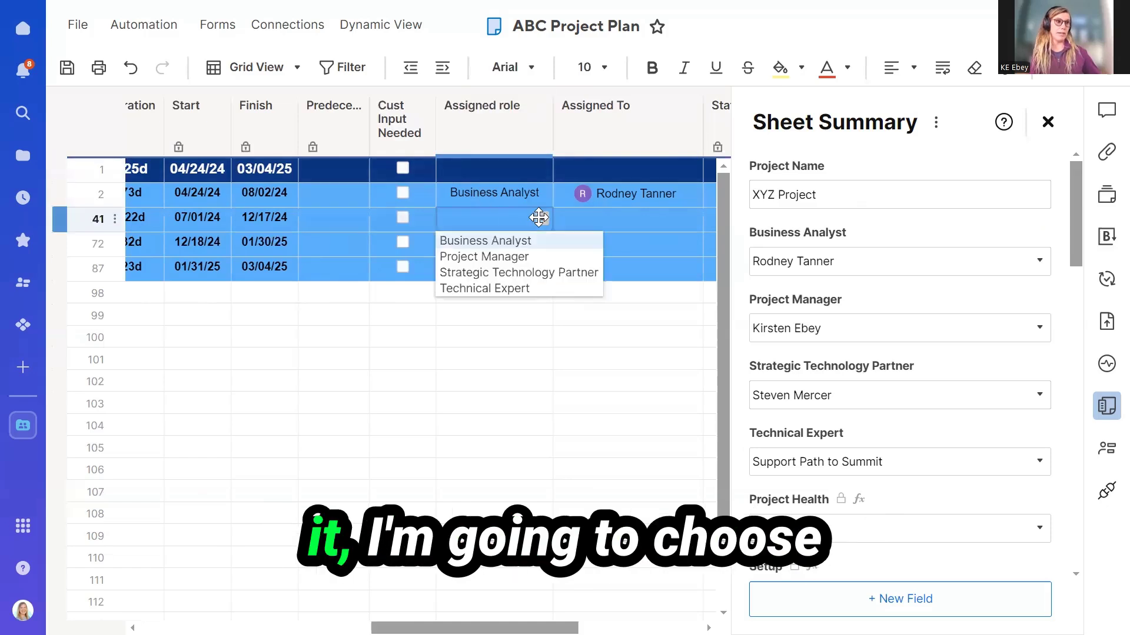
left_click(526, 289)
mouse_move(662, 220)
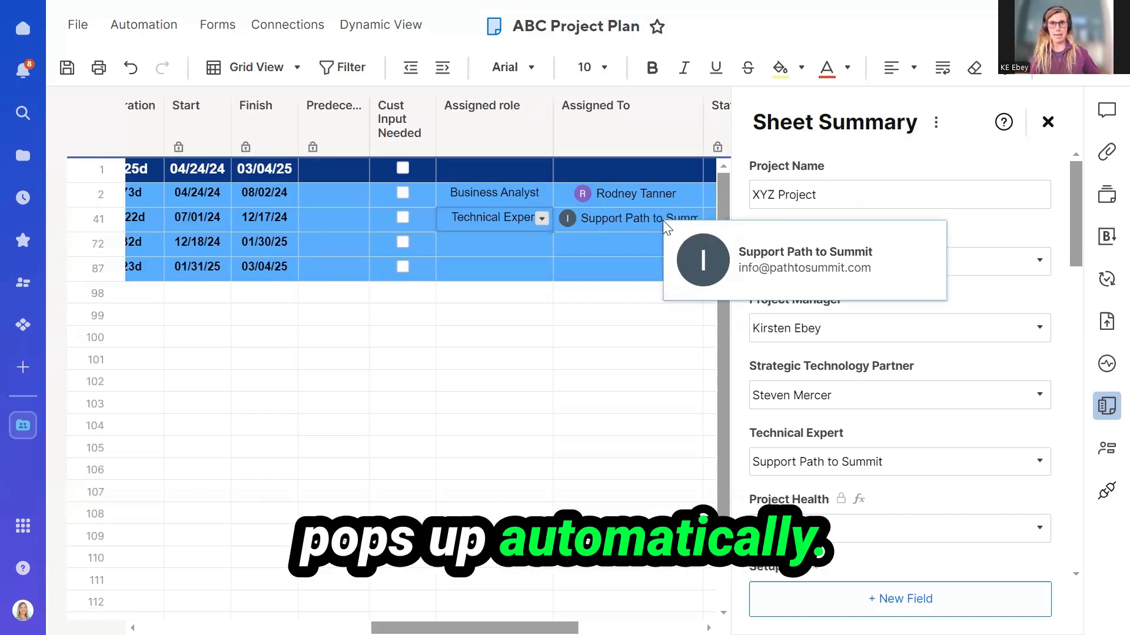
scroll(829, 369, "down", 1)
scroll(826, 362, "down", 2)
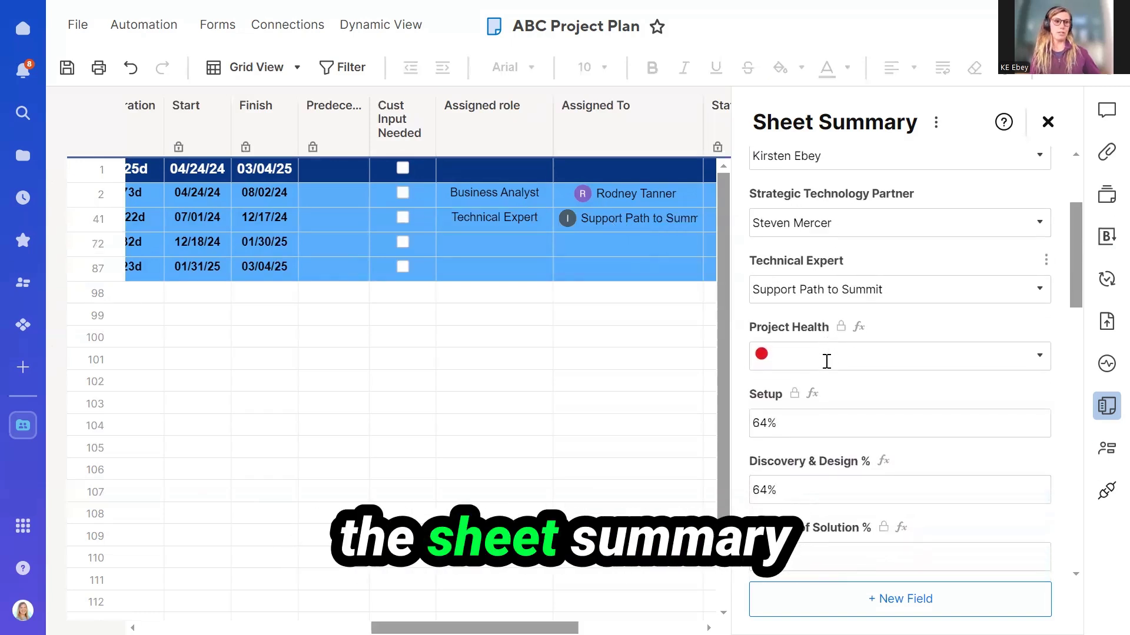
Enter =Status1 in the Project Health summary field so it mirrors the top row's Status
left_click(814, 348)
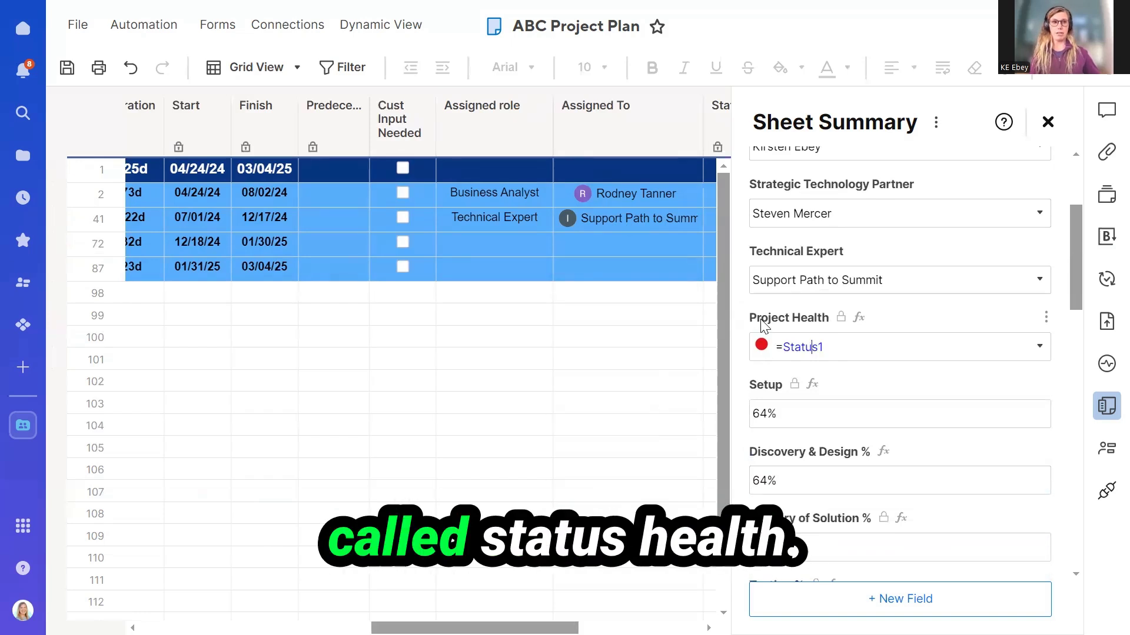
scroll(334, 217, "left", 10)
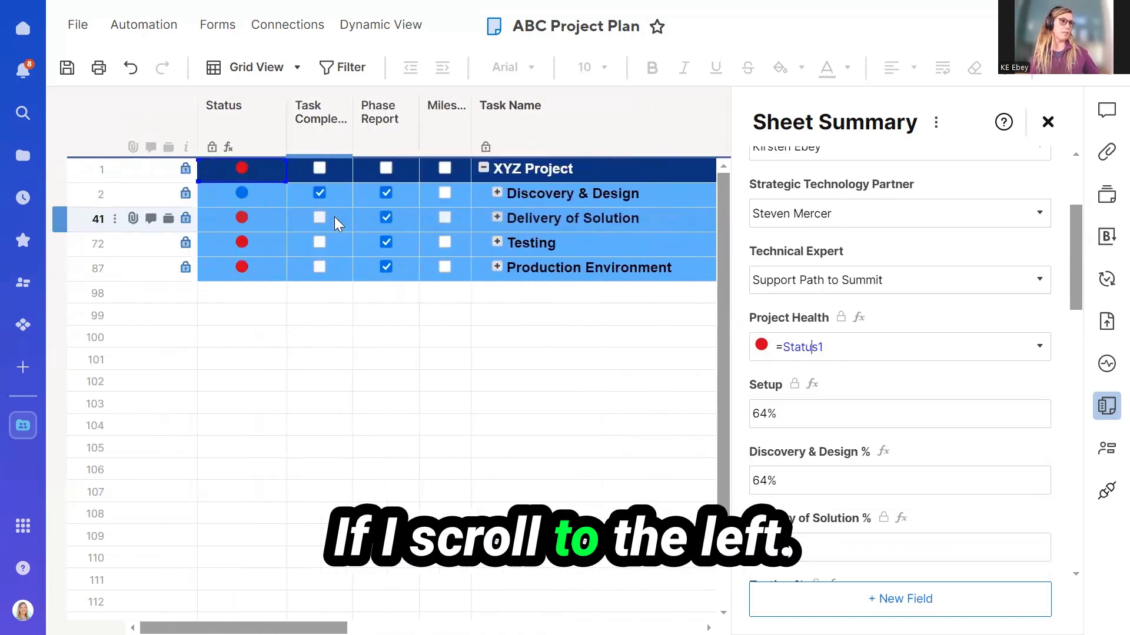
left_click(254, 169)
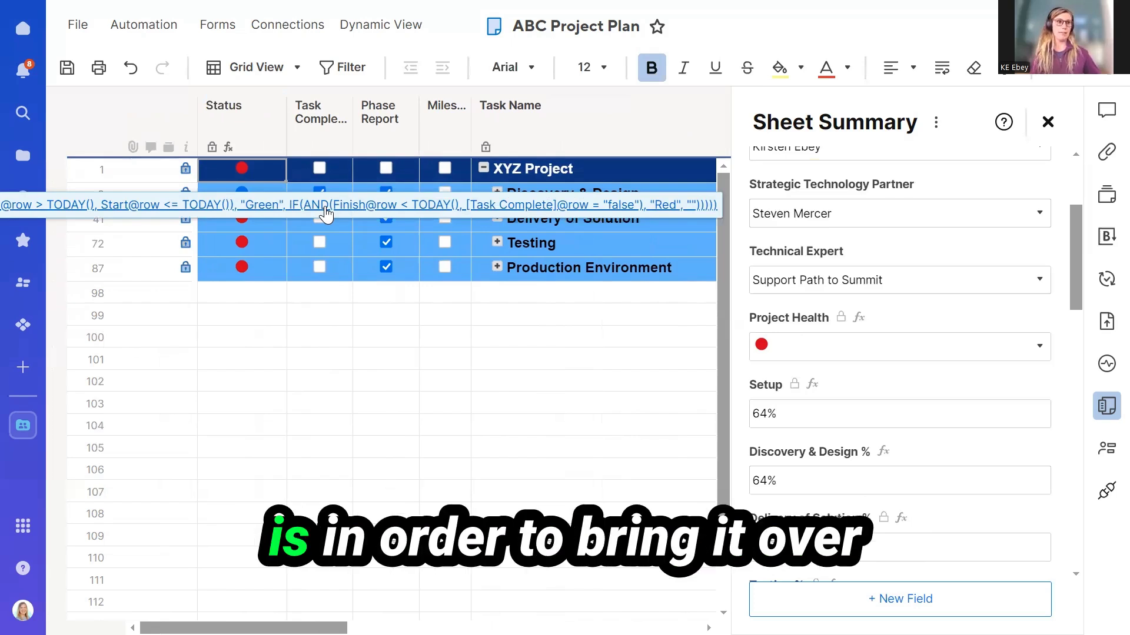
left_click(836, 341)
type("=Status1")
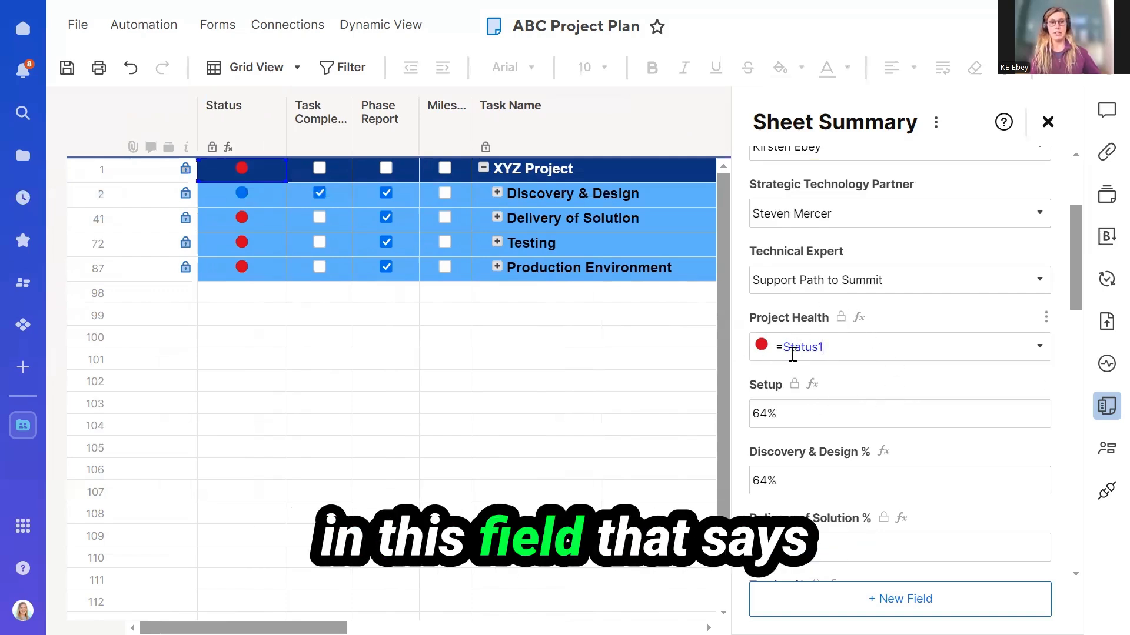
left_click(892, 320)
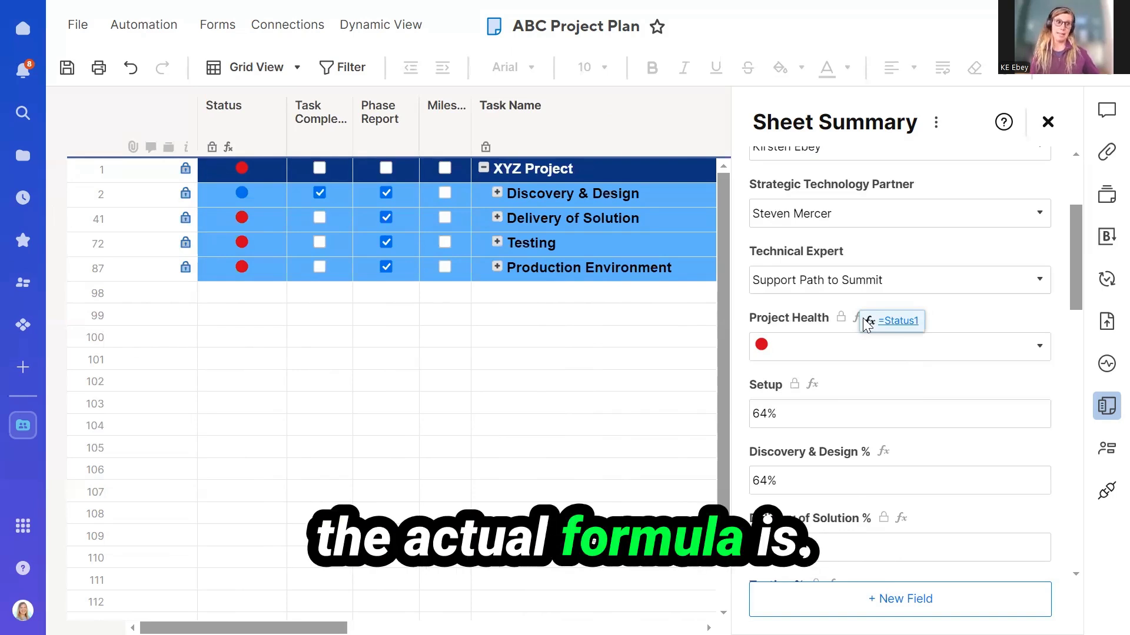
scroll(849, 183, "down", 4)
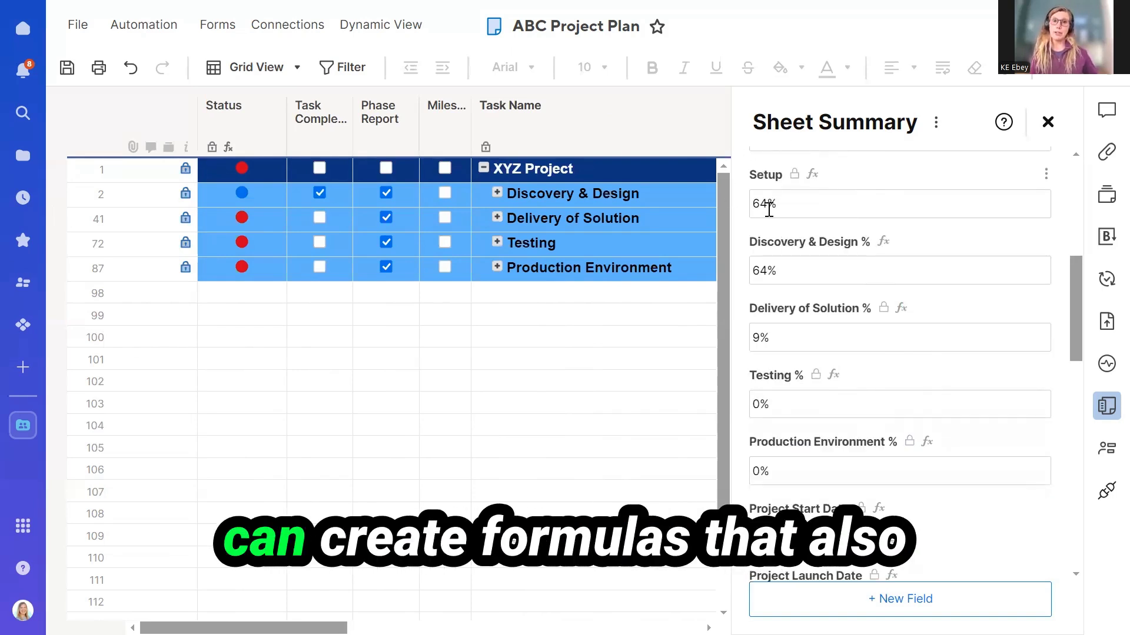
View the Setup summary field's formula, then review the phase percentage fields below
left_click(821, 203)
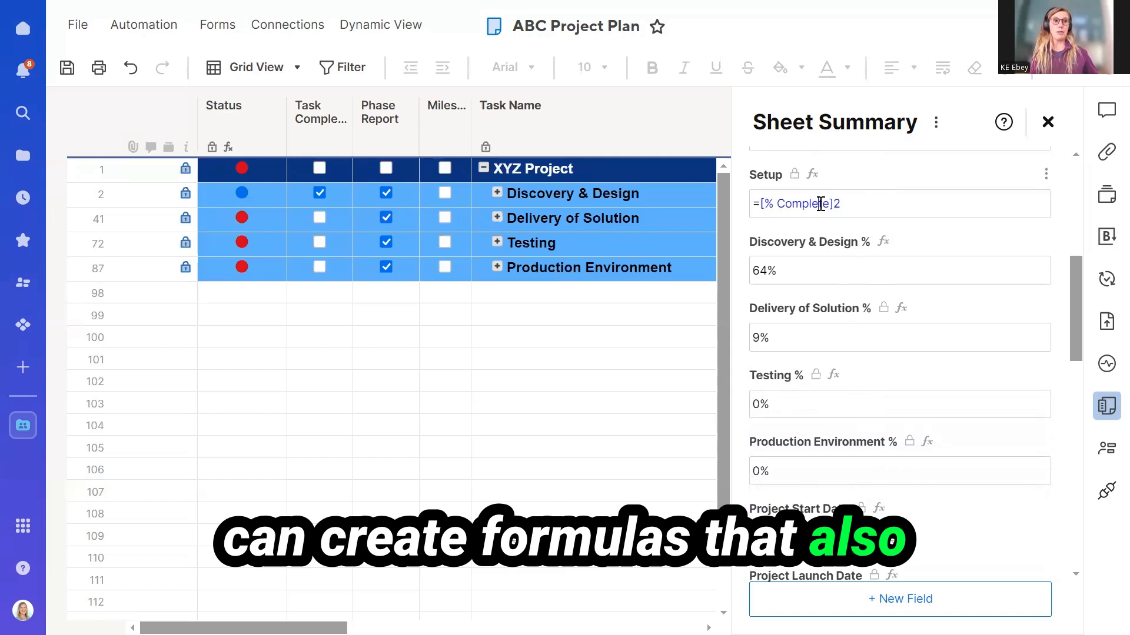
left_click(890, 176)
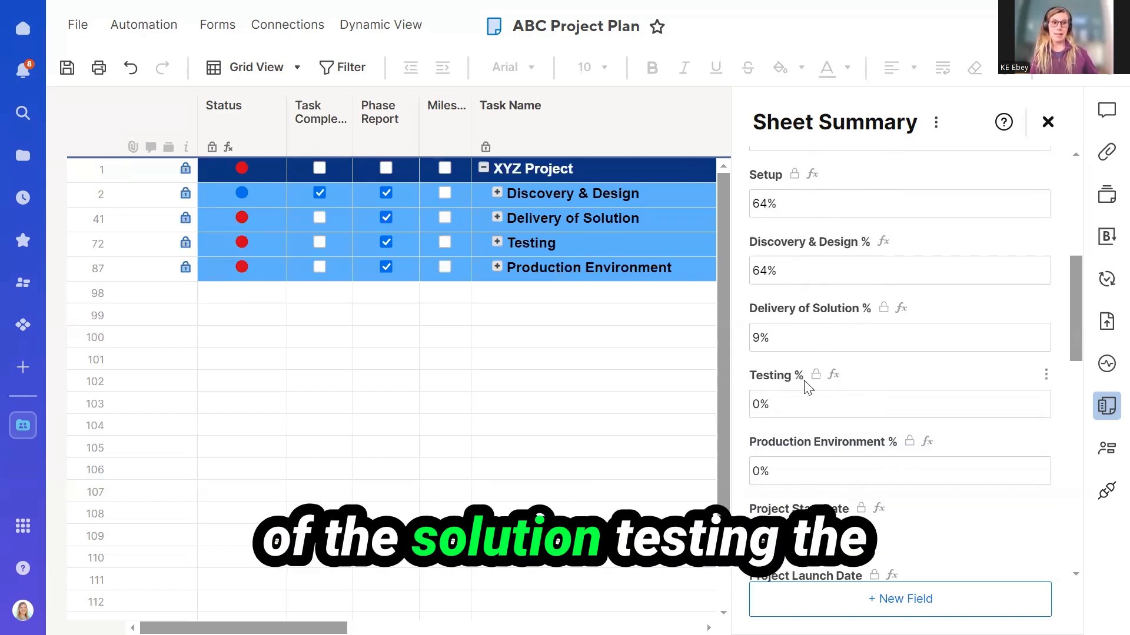
scroll(805, 450, "down", 3)
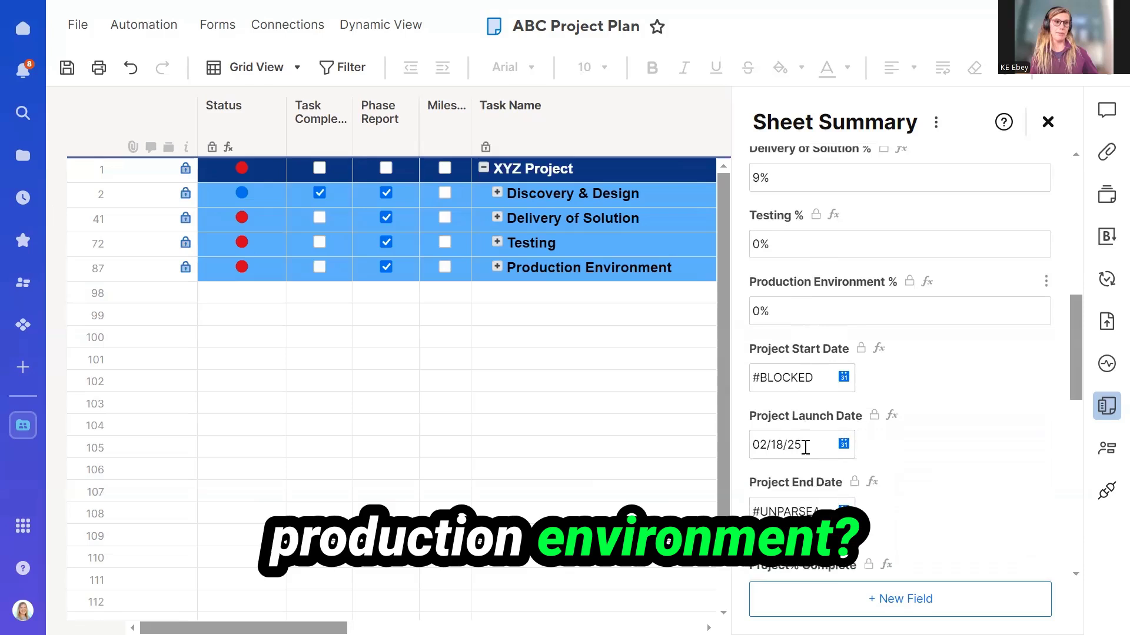
scroll(804, 447, "down", 3)
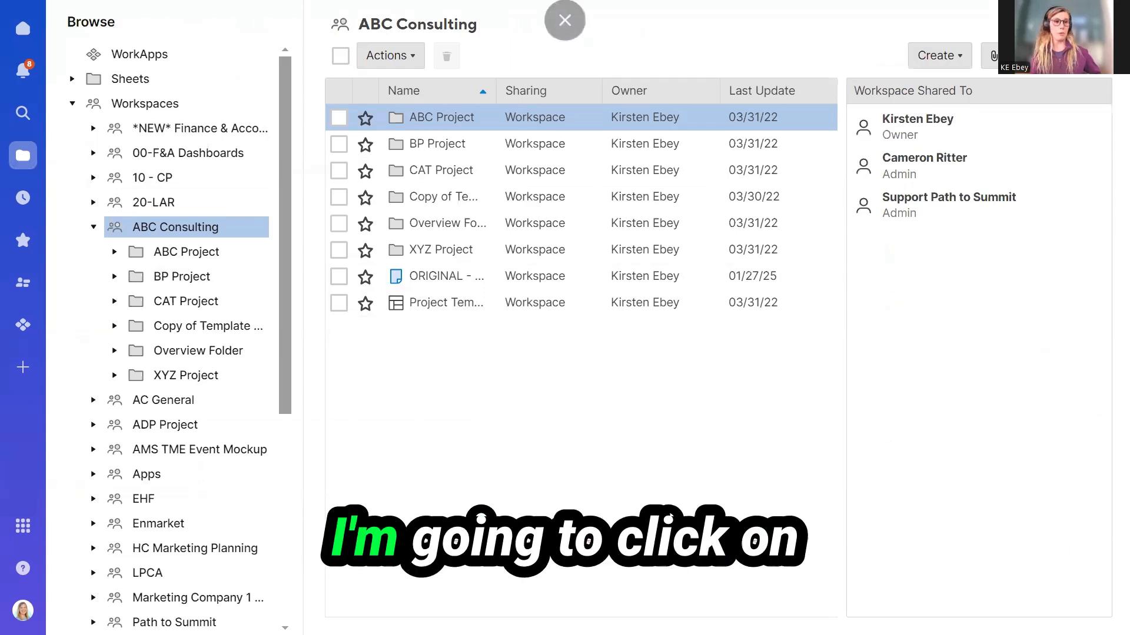
Create a Sheet Summary Report in ABC Consulting named 'Overall Progress Example'
left_click(953, 54)
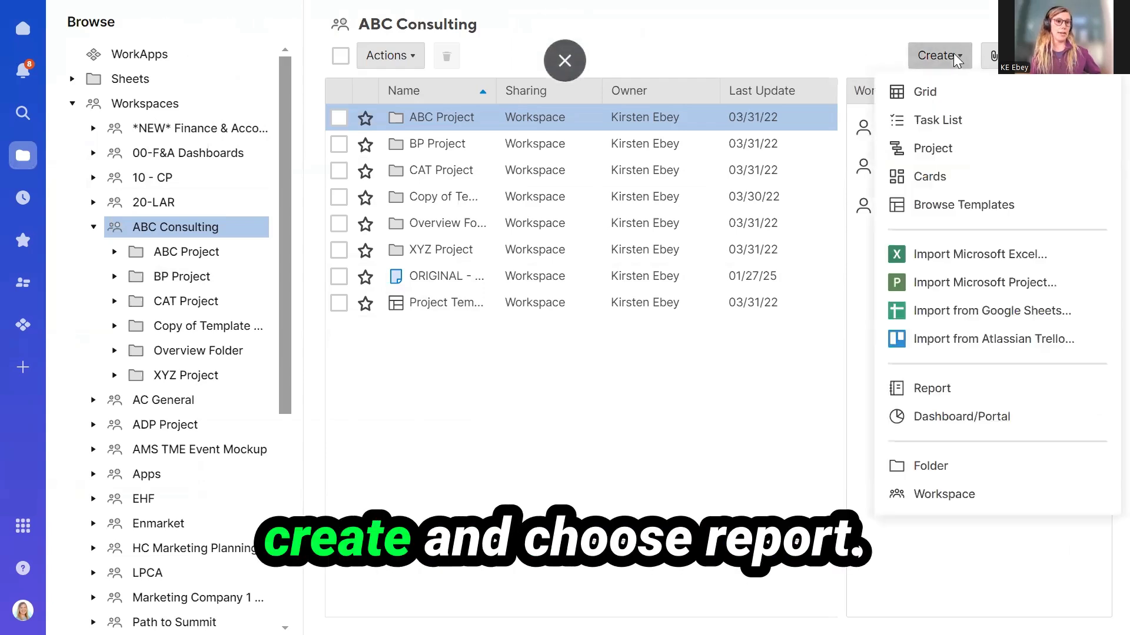
left_click(969, 400)
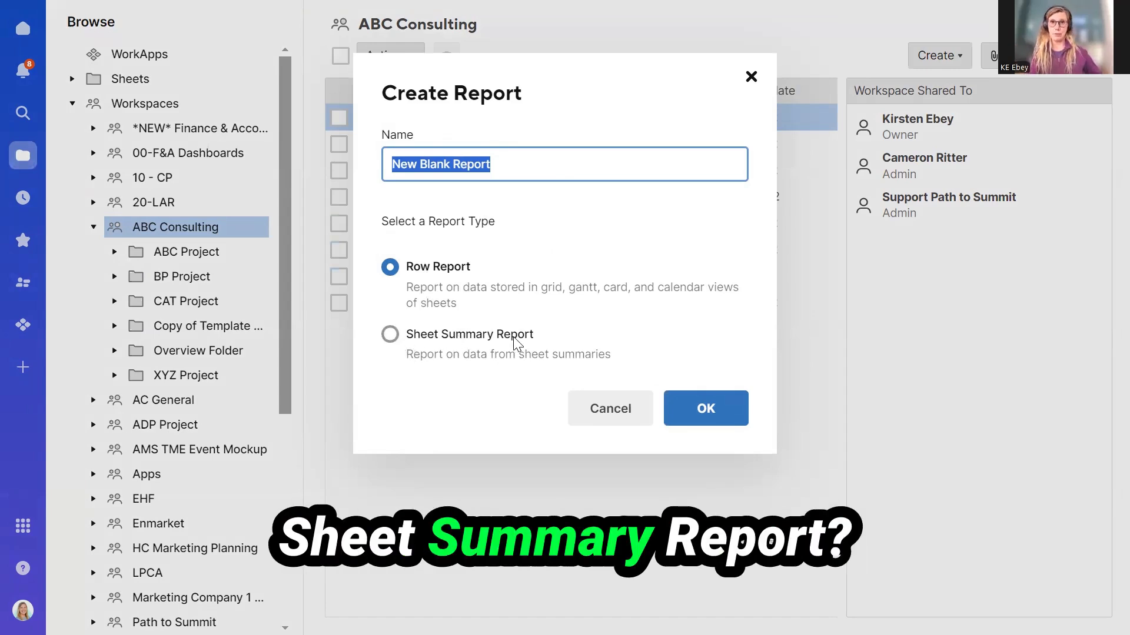
left_click(388, 342)
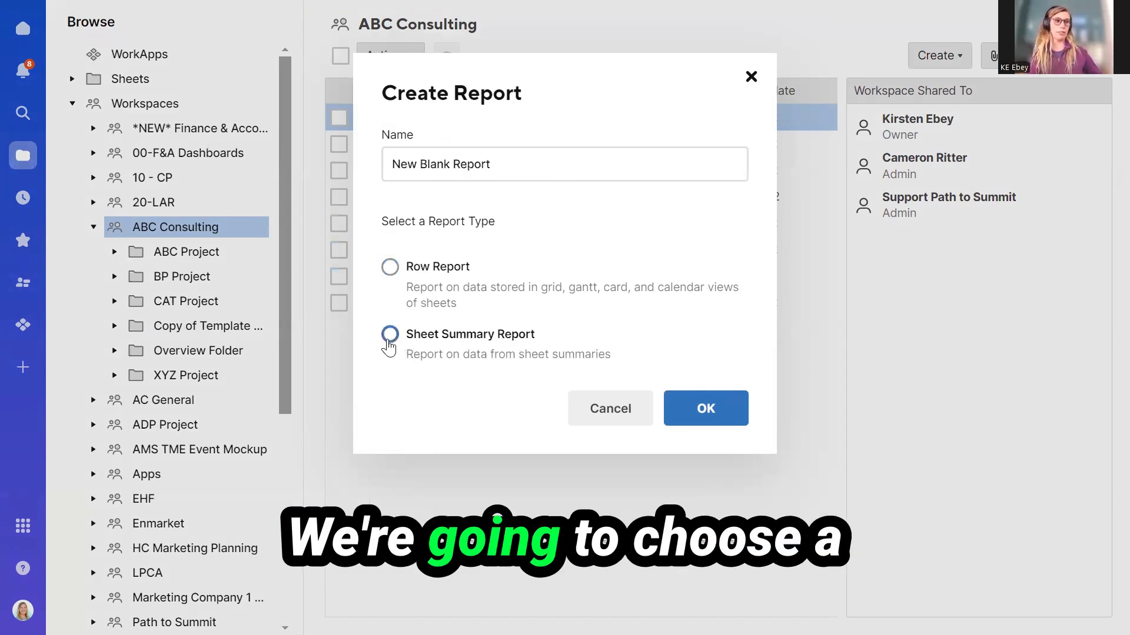
triple_click(470, 164)
type("Overall Progress Example")
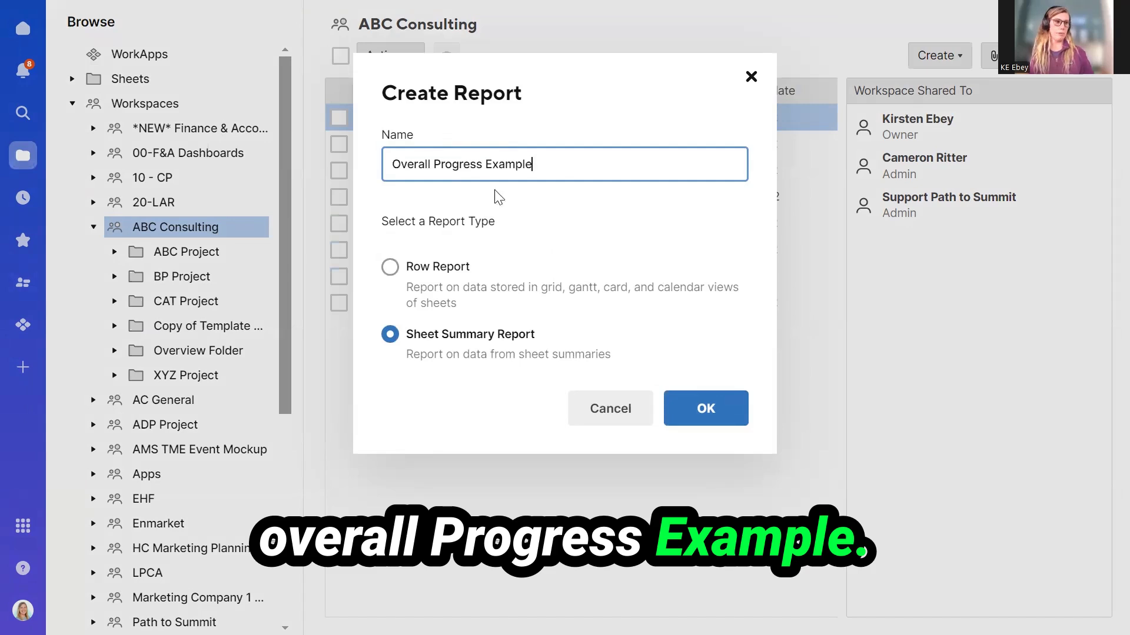
key("Return")
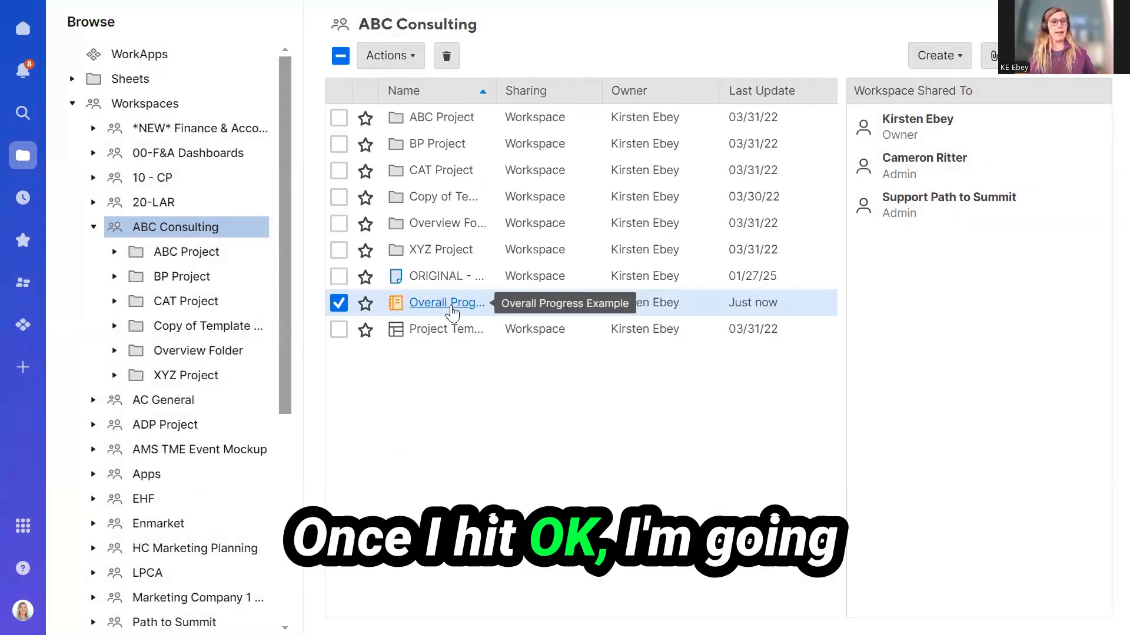
Open the report and choose ABC, BP and CAT Project Plans as its source sheets
left_click(451, 305)
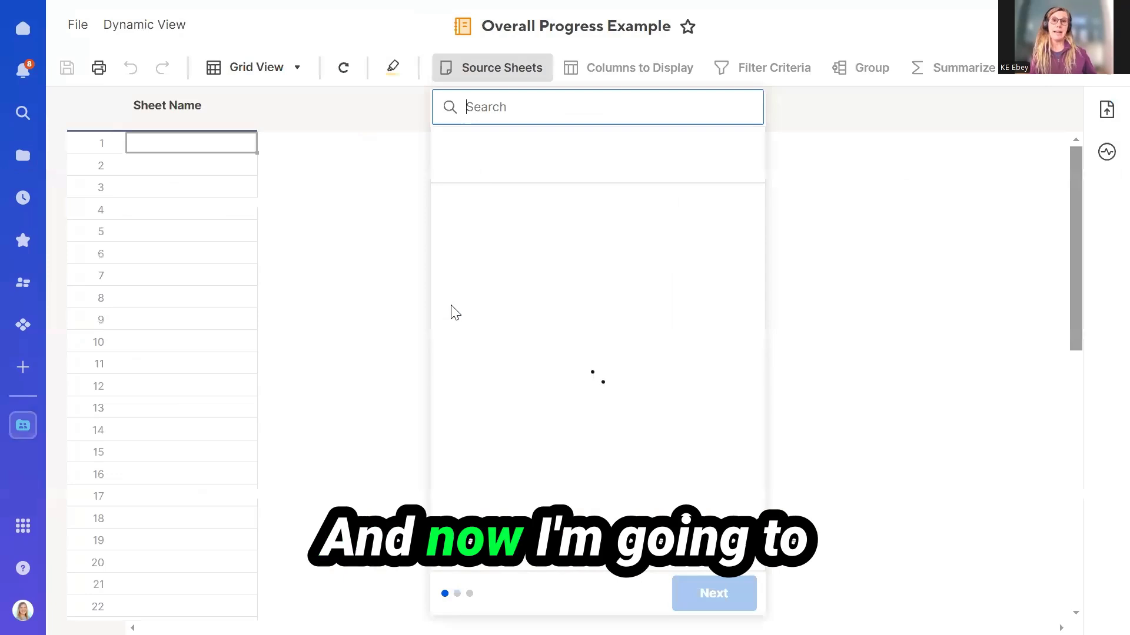
left_click(462, 344)
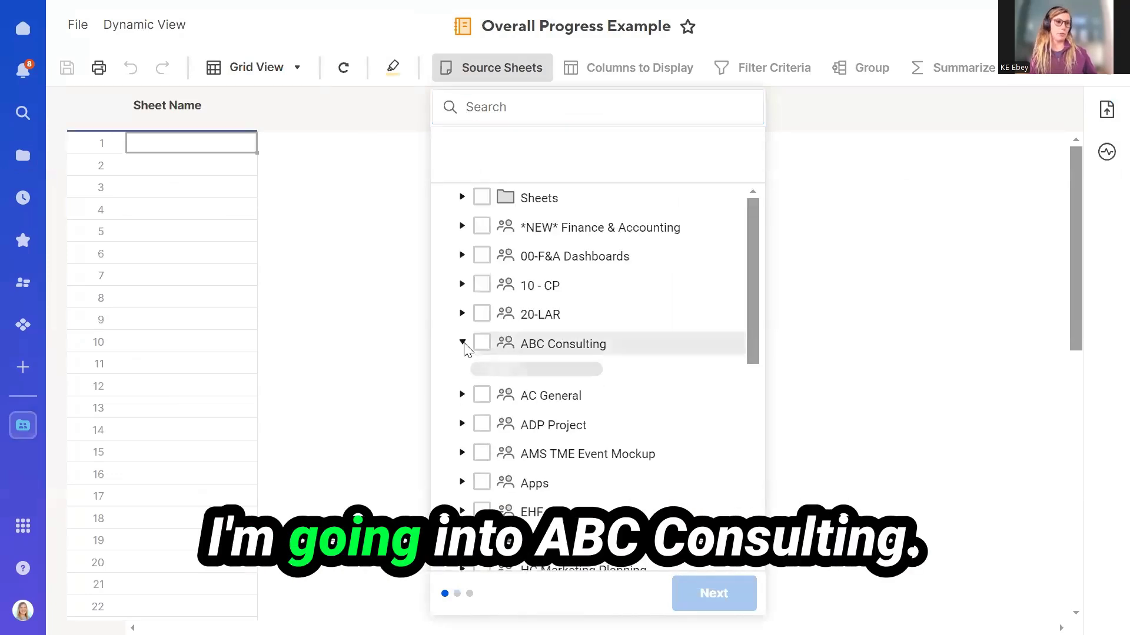
left_click(481, 375)
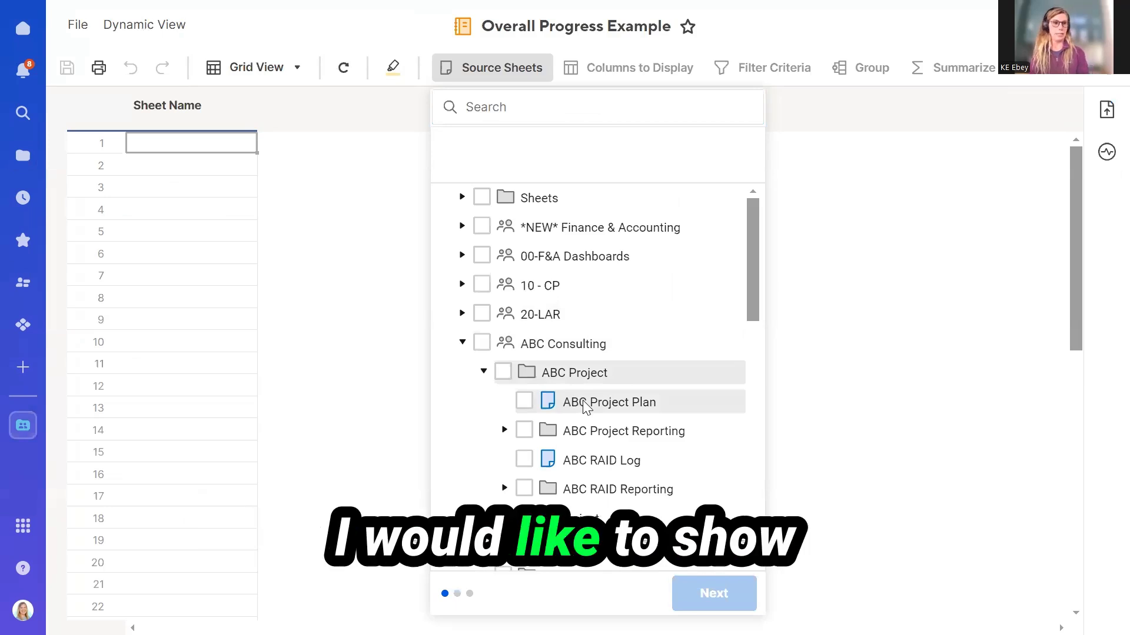
left_click(525, 402)
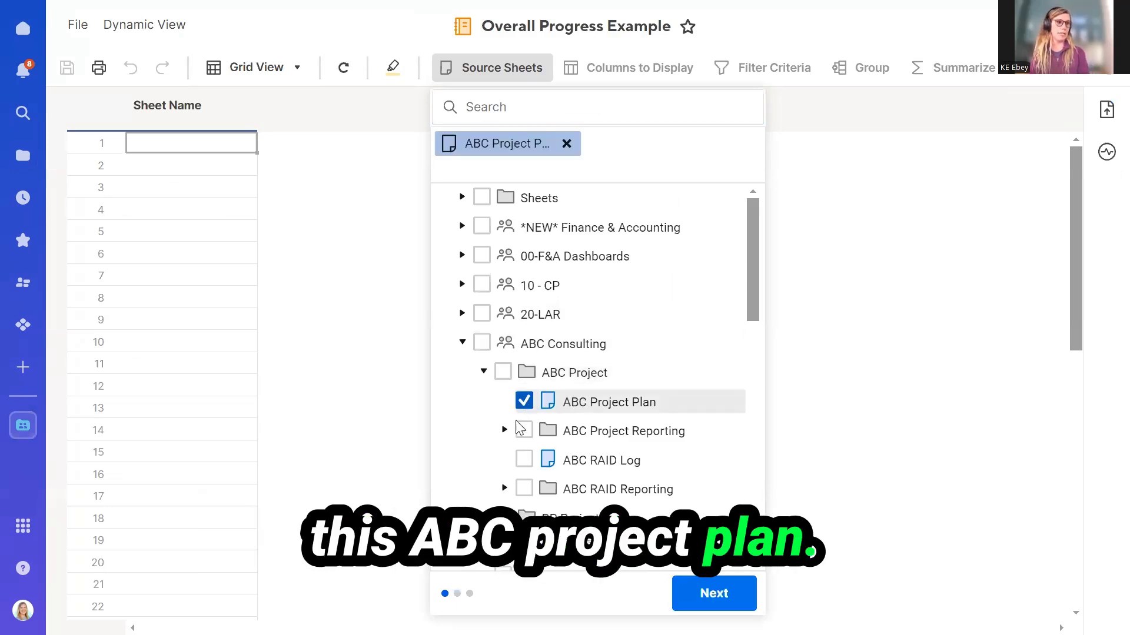
scroll(603, 466, "down", 2)
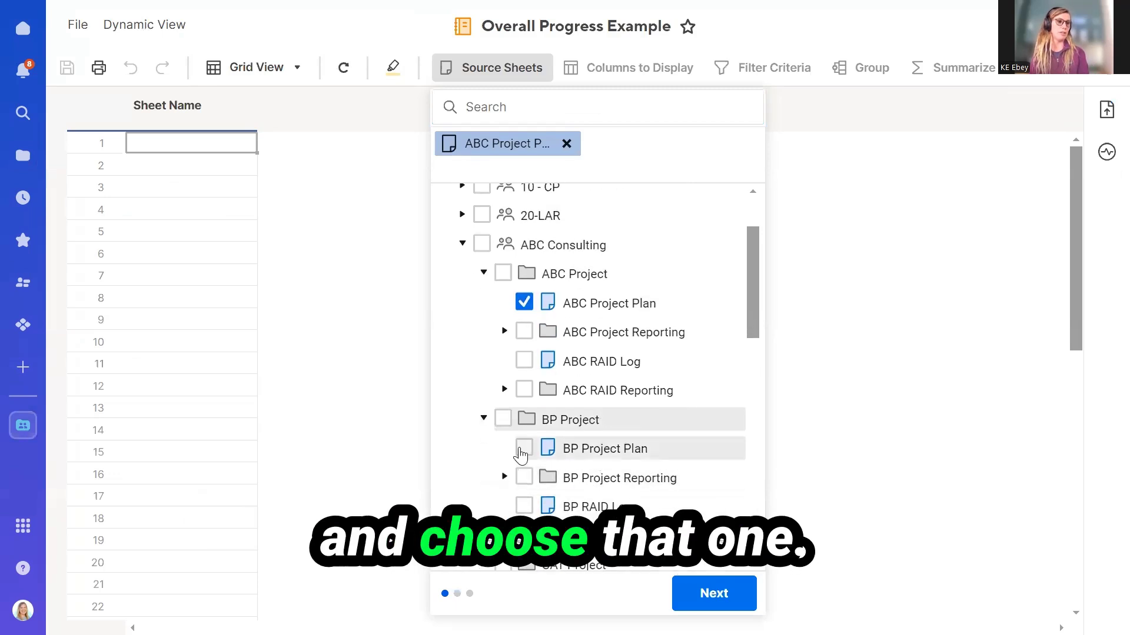
scroll(525, 455, "down", 2)
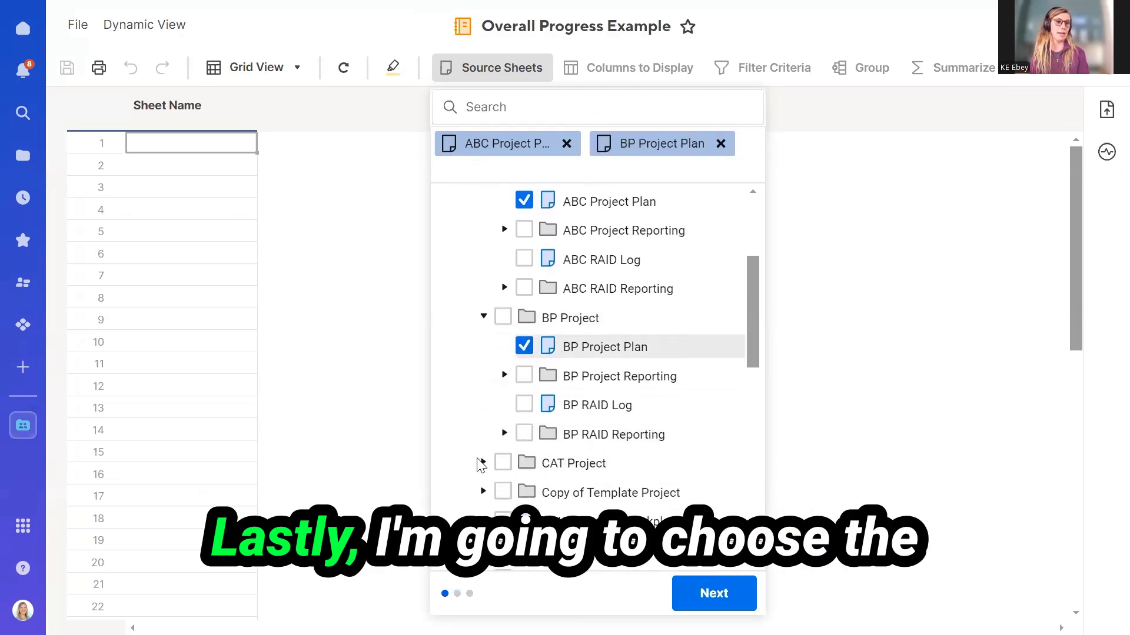
scroll(598, 481, "down", 1)
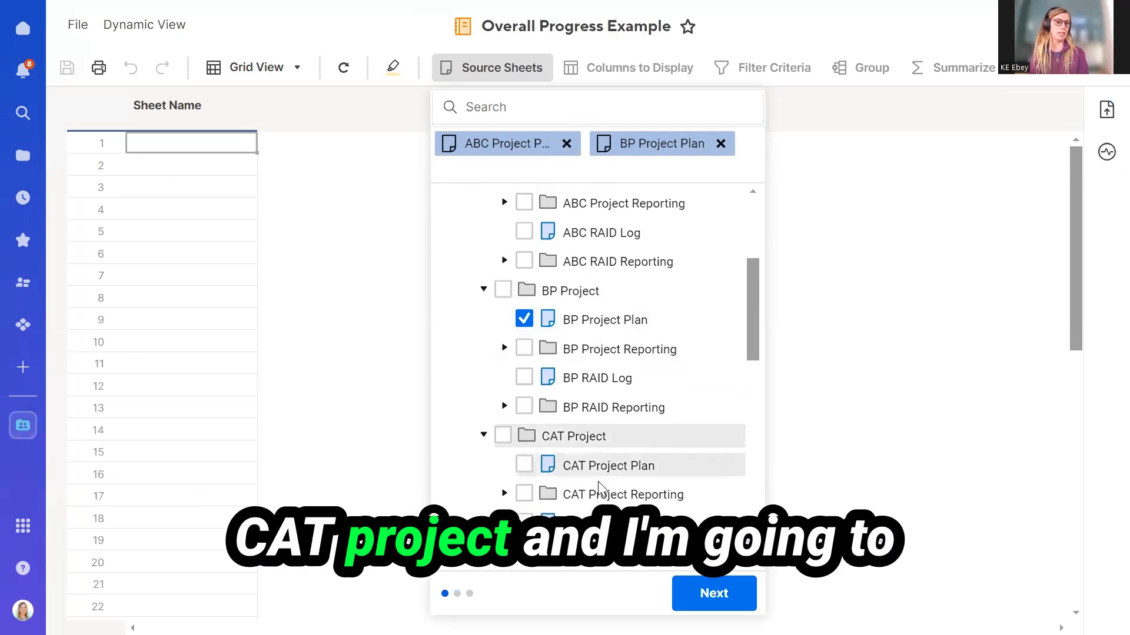
left_click(523, 446)
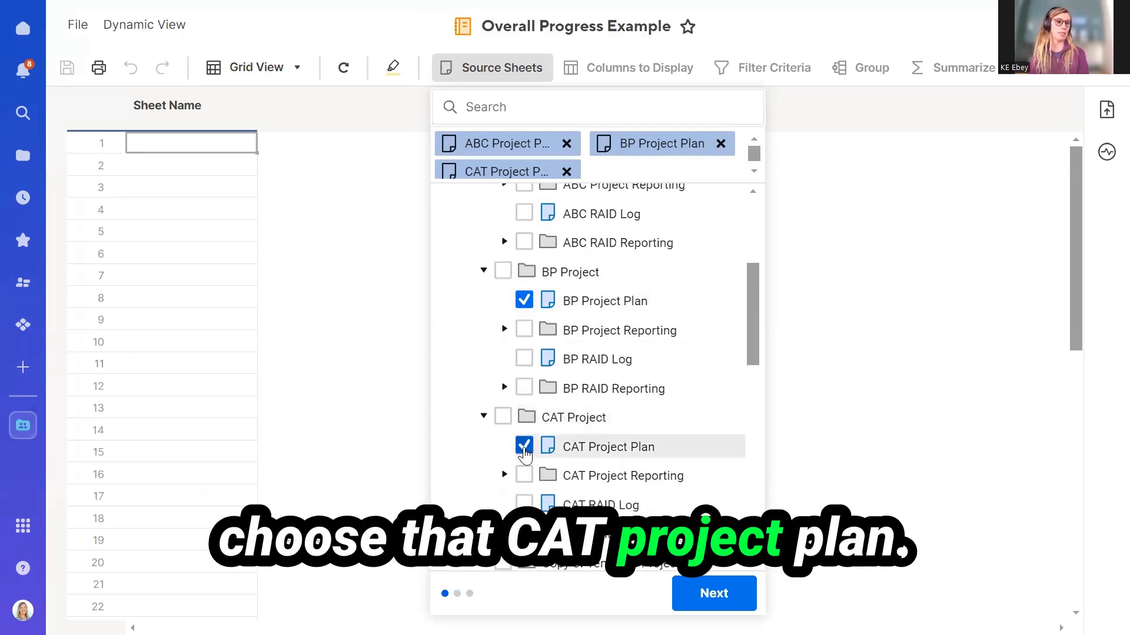
left_click(714, 593)
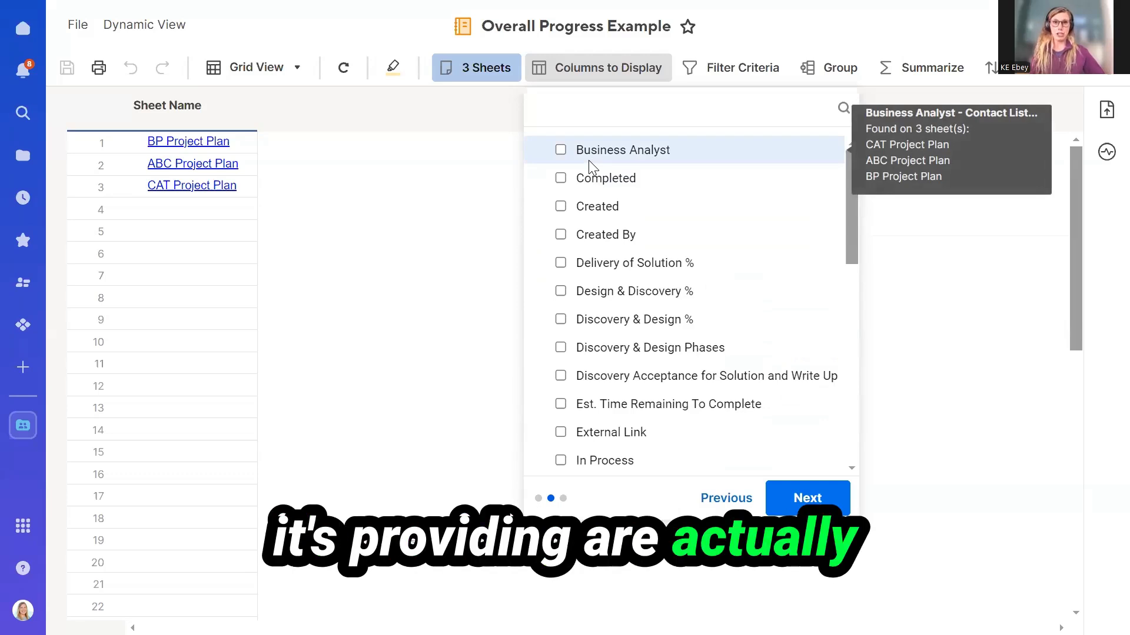
Display Delivery of Solution %, Design & Discovery % and Discovery & Design % columns, applying without filters
left_click(628, 263)
left_click(634, 291)
left_click(634, 319)
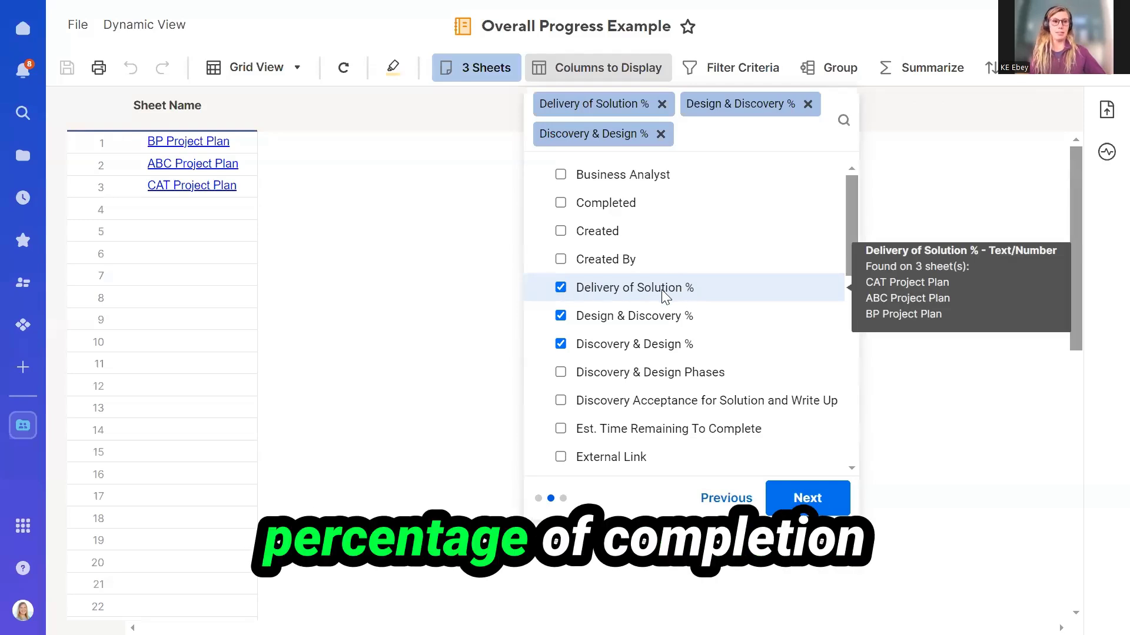
left_click(804, 495)
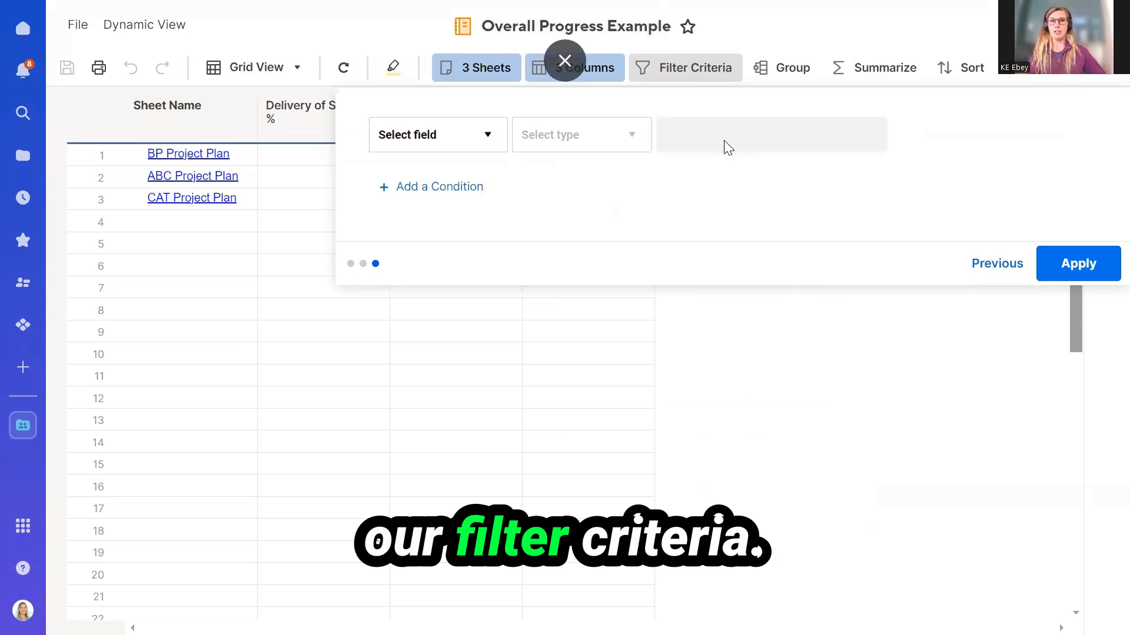
left_click(1053, 273)
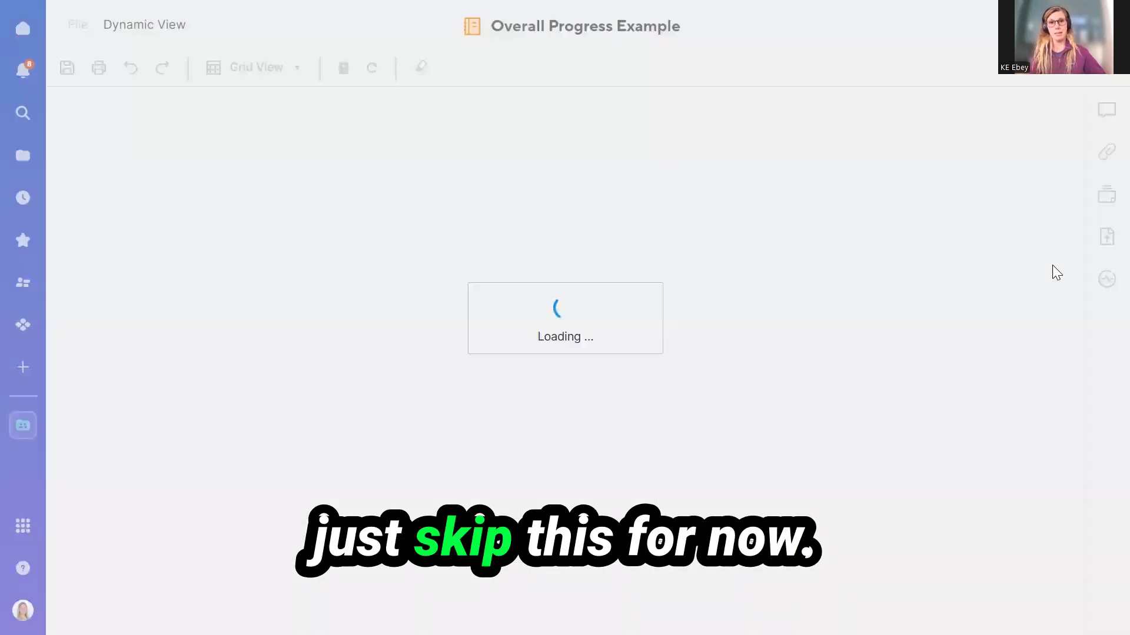